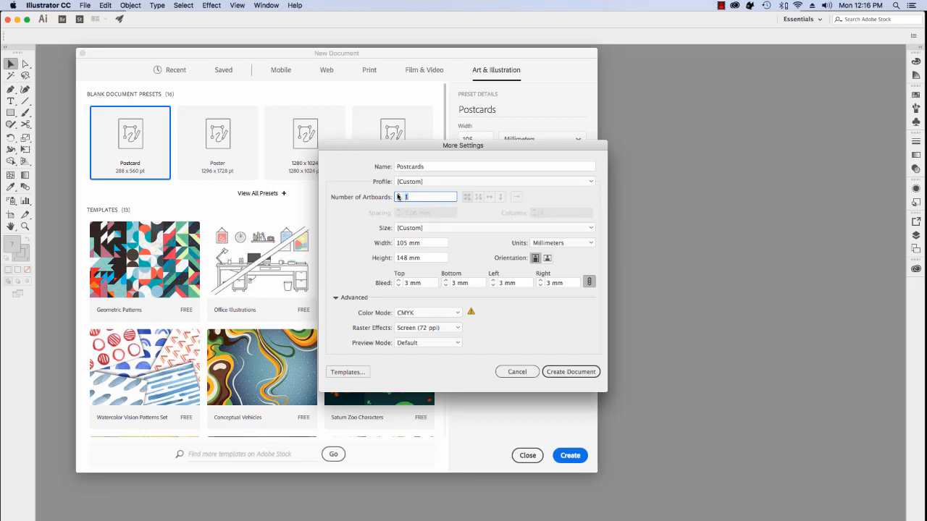
# Raise the Postcards document's number of artboards from 1 to 2
pyautogui.click(397, 194)
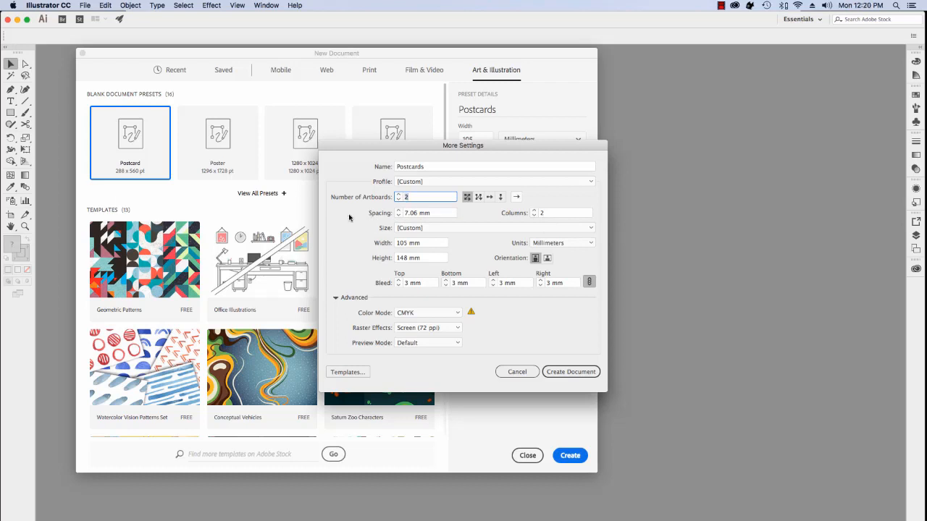
# Add another artboard, set artboard spacing to 25 mm, and create the Postcards document
pyautogui.click(398, 194)
pyautogui.click(418, 213)
pyautogui.moveTo(418, 213); pyautogui.dragTo(405, 213)
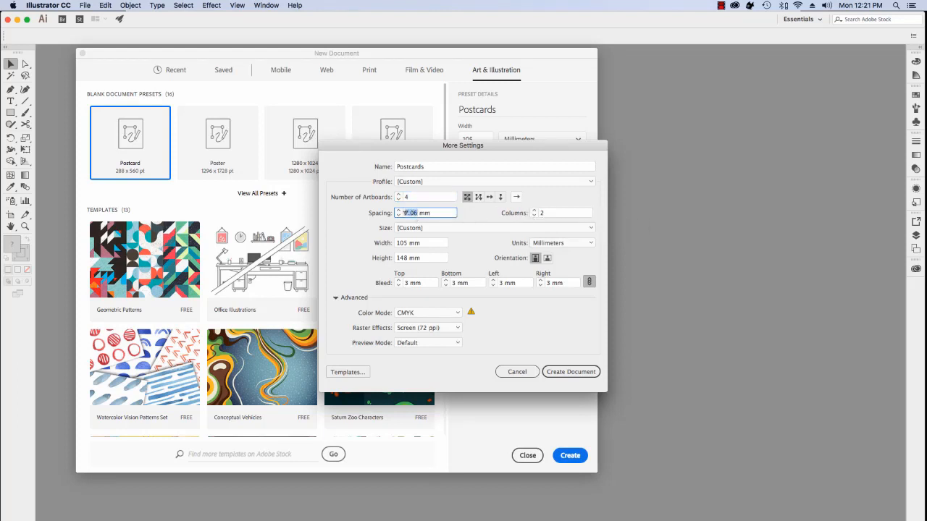
pyautogui.write('25')
pyautogui.click(581, 372)
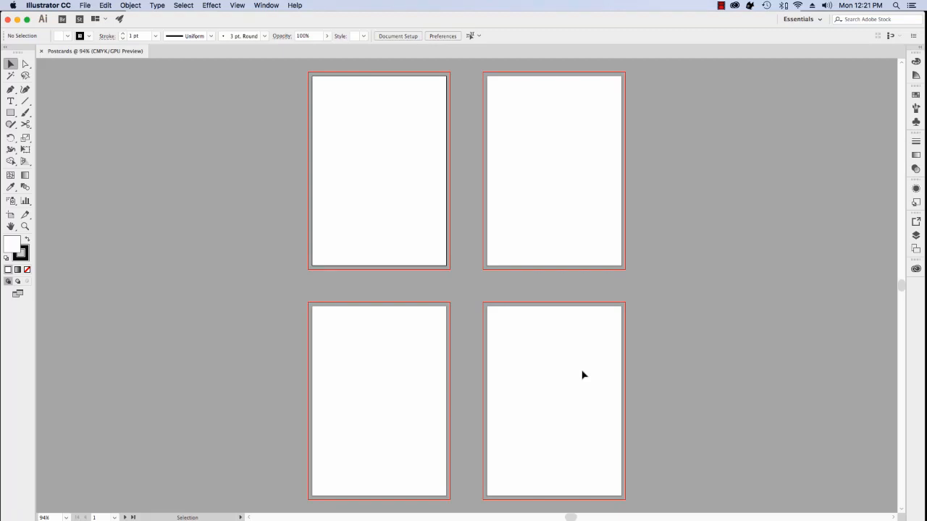
pyautogui.hscroll(1, 594, 362)
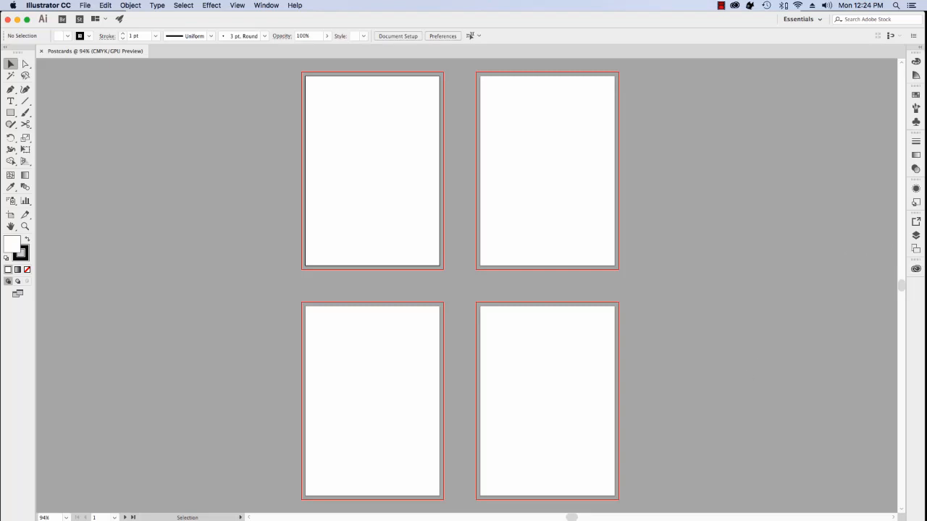
# Show the Artboards panel listing Artboard 1 through Artboard 4, glancing over the Window menu
pyautogui.click(915, 250)
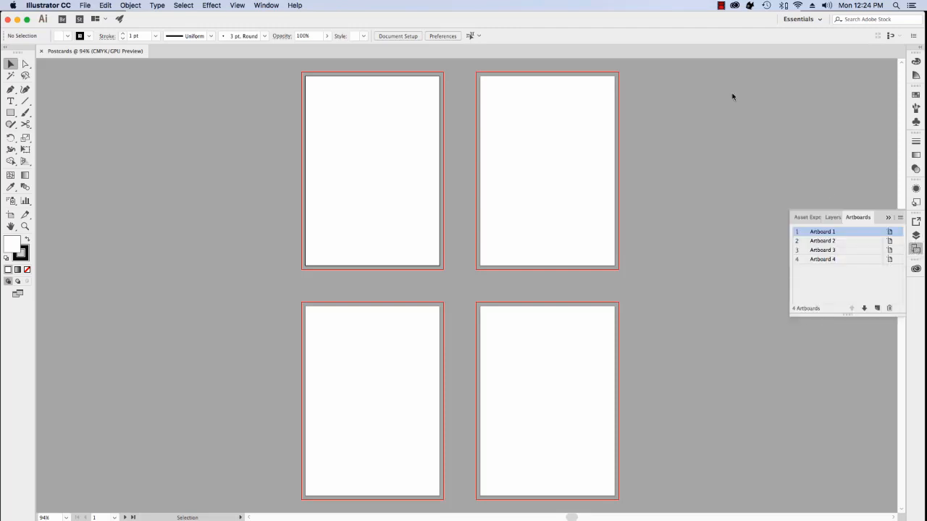
pyautogui.click(266, 5)
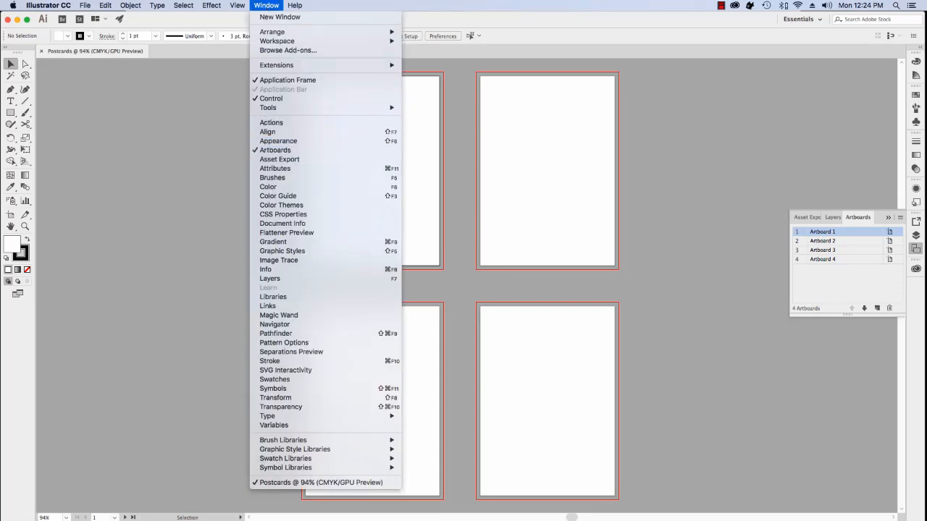
pyautogui.click(775, 140)
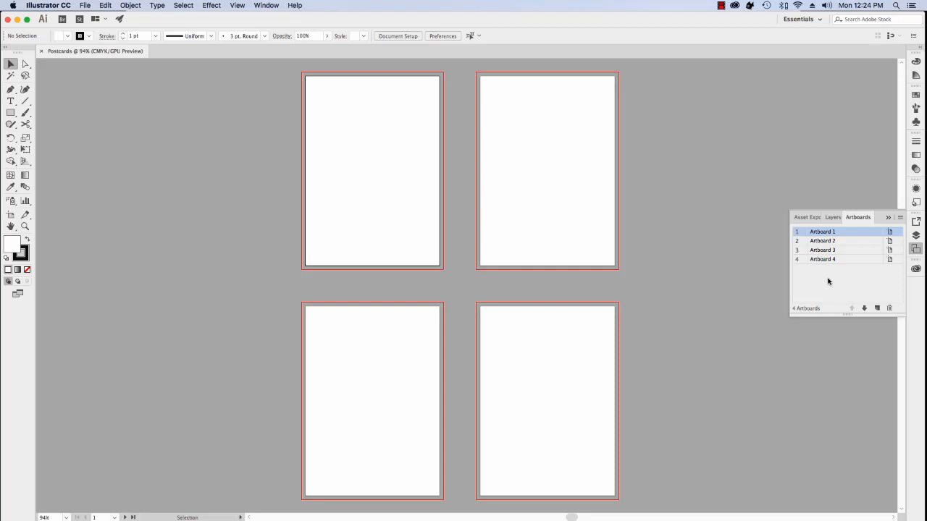
# Rename the artboards in list order to Postcard 1, Postcard 2, Postcard 4 and Postcard 3
pyautogui.doubleClick(822, 232)
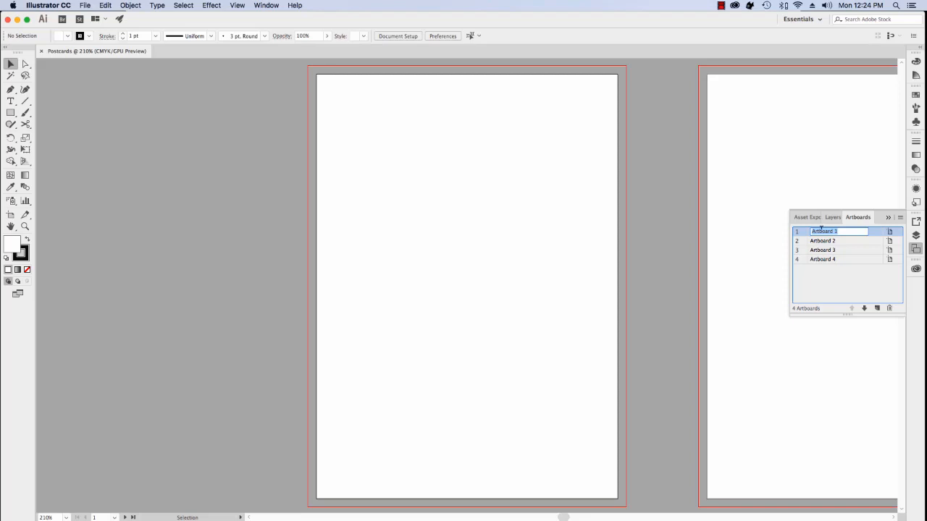
pyautogui.write('Postcard 1')
pyautogui.doubleClick(822, 241)
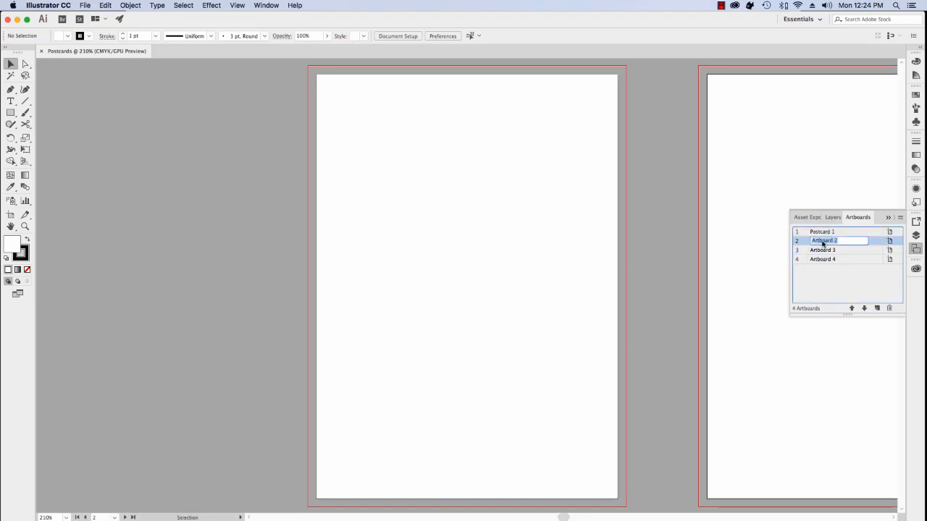
pyautogui.write('Postcard 2')
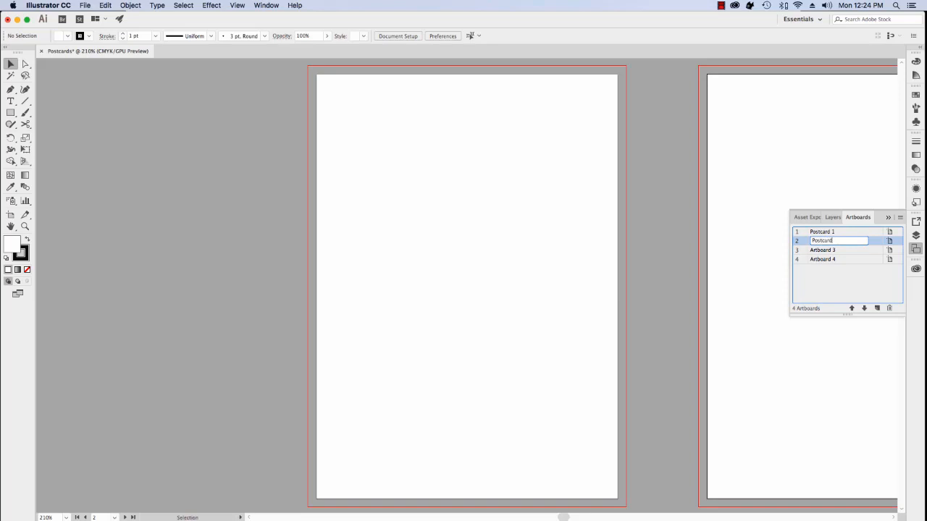
pyautogui.doubleClick(825, 249)
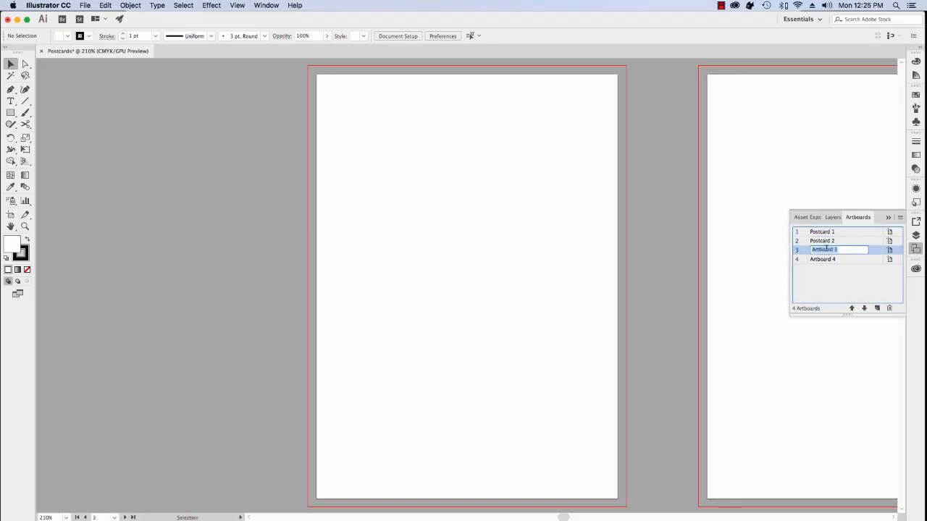
pyautogui.write('Postcard 4')
pyautogui.doubleClick(829, 259)
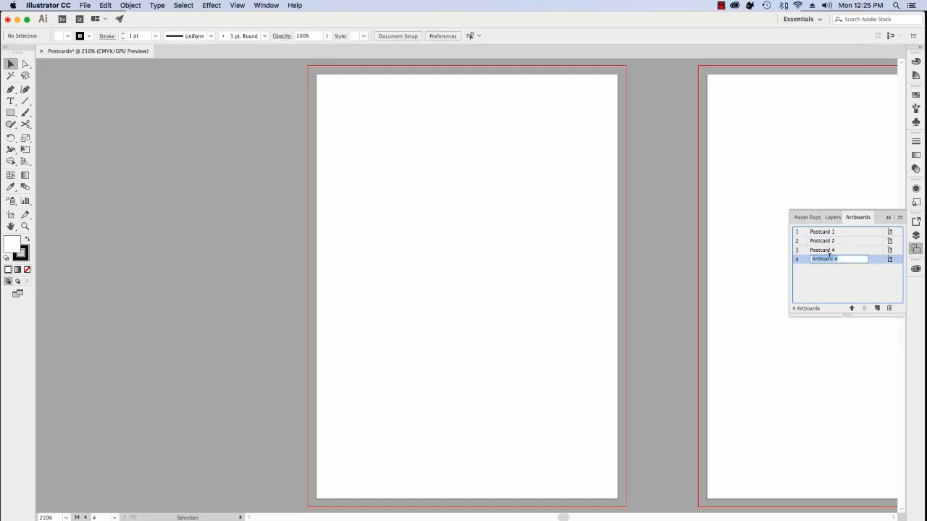
pyautogui.write('Postcard 3')
pyautogui.click(840, 279)
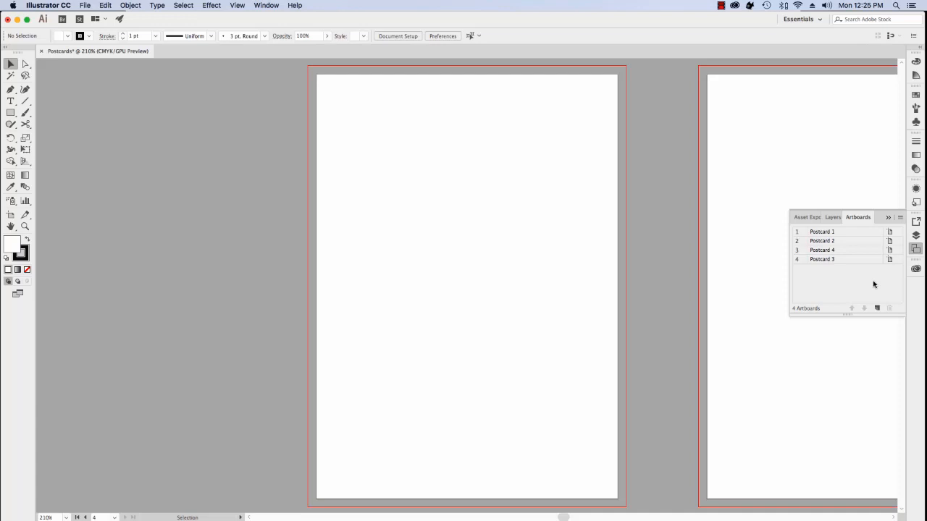
# Move Postcard 4 below Postcard 3 in the list and bring up its Artboard Options
pyautogui.click(870, 251)
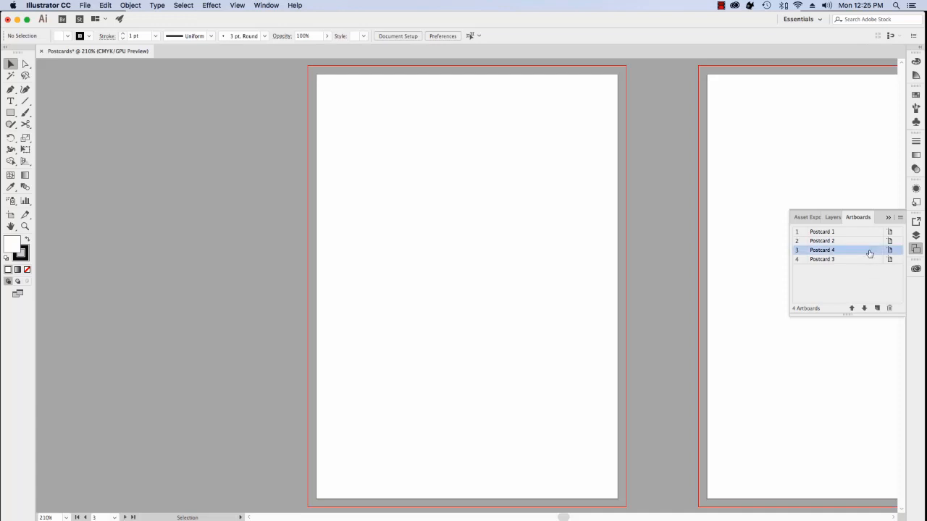
pyautogui.moveTo(869, 252); pyautogui.dragTo(867, 263)
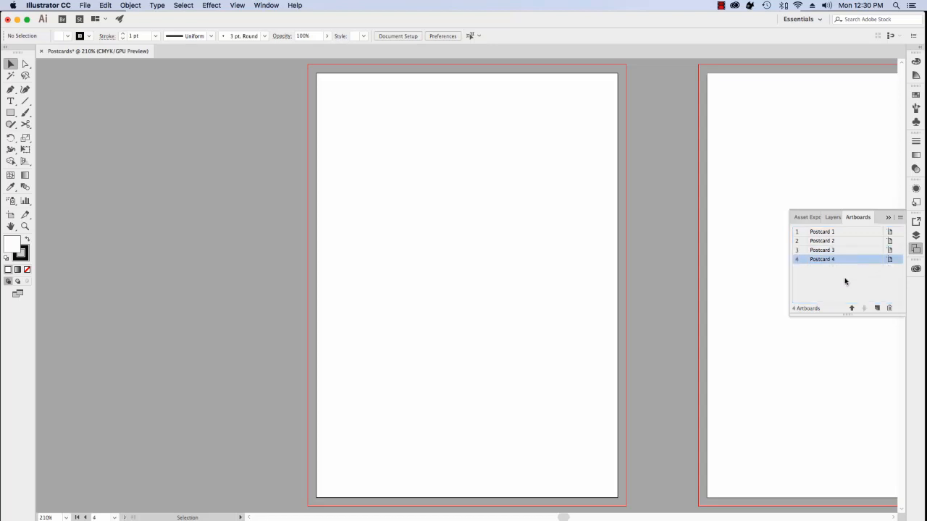
pyautogui.click(890, 260)
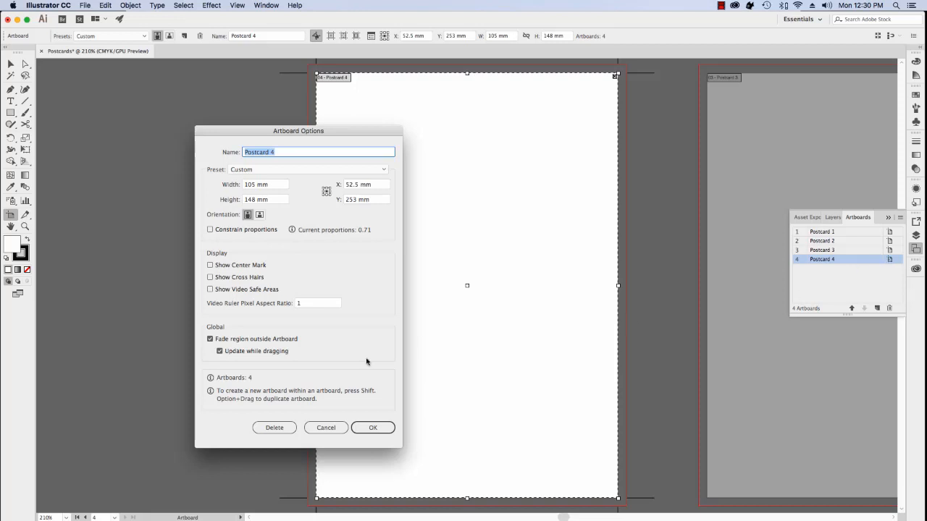
# Cancel Postcard 4's Artboard Options, leaving the 105 × 148 mm artboard unchanged
pyautogui.click(328, 429)
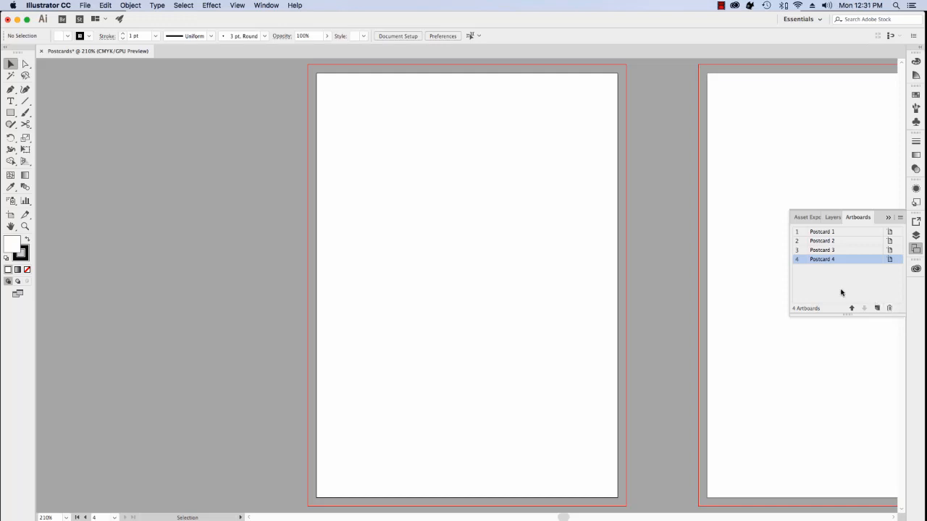
# Look at the Artboards panel menu and dismiss it without choosing a command
pyautogui.click(901, 219)
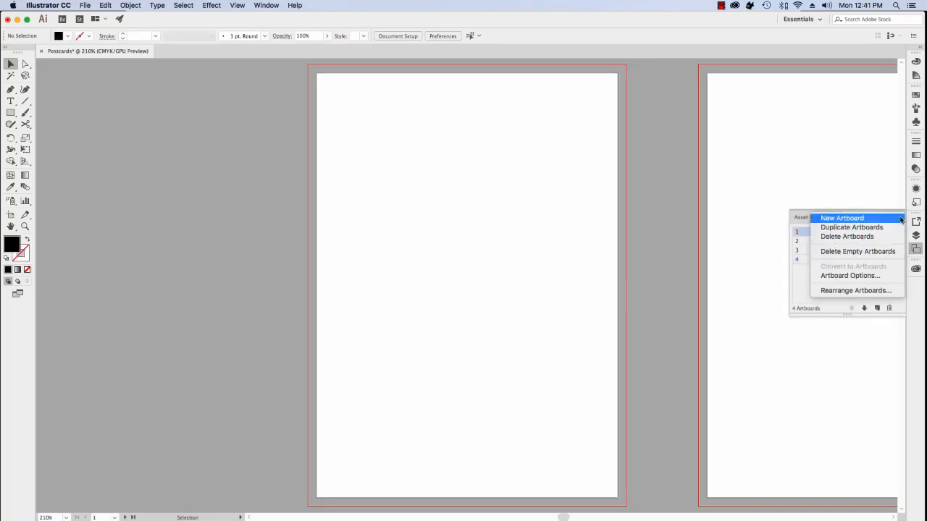
pyautogui.click(802, 284)
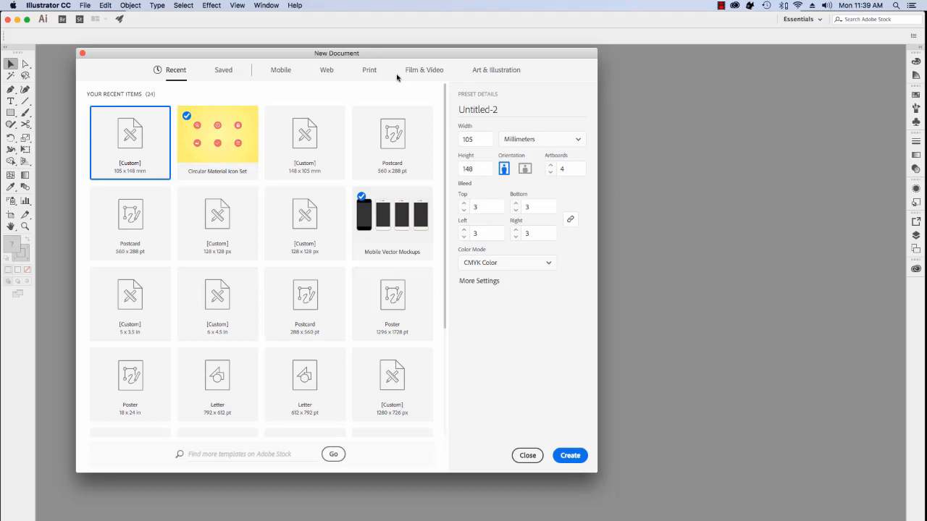
# View all Mobile presets, trying iPad Retina/Air, iPad Mini, iPhone 5/5s, Devices, ending on Nexus 7 (2013)
pyautogui.click(281, 70)
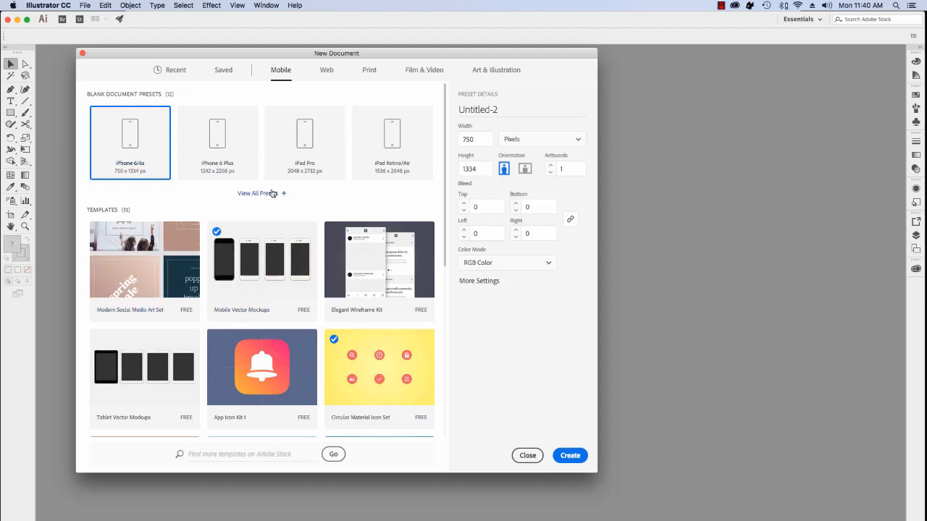
pyautogui.click(269, 194)
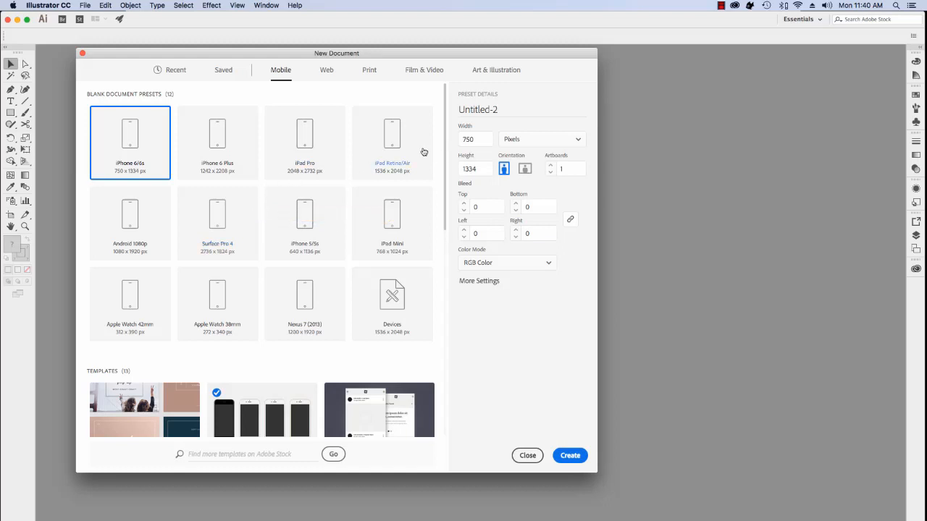
pyautogui.click(363, 143)
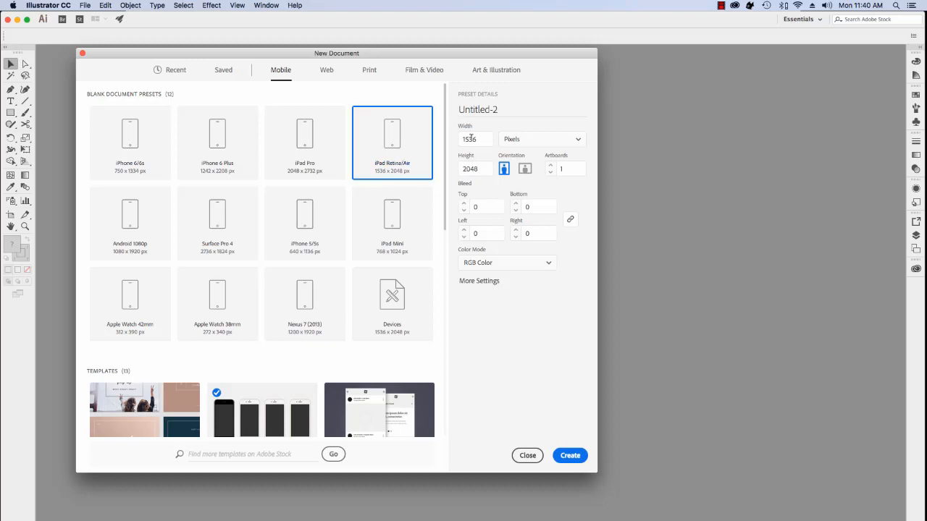
pyautogui.click(390, 222)
pyautogui.click(310, 231)
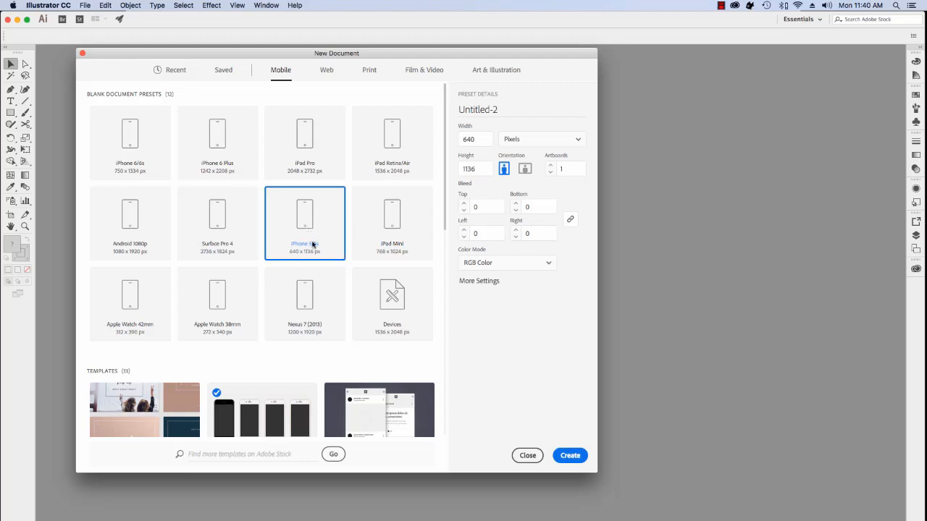
pyautogui.click(392, 307)
pyautogui.click(314, 305)
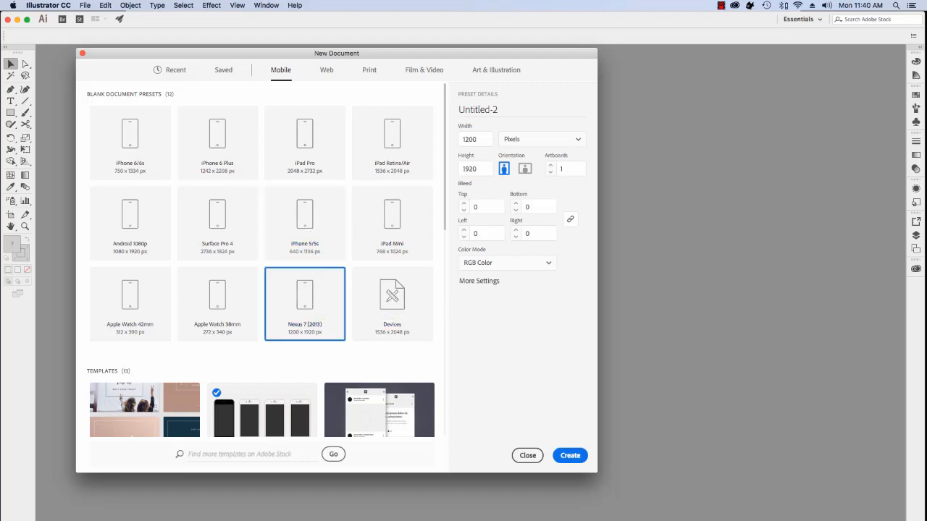
pyautogui.scroll(-5, 335, 267)
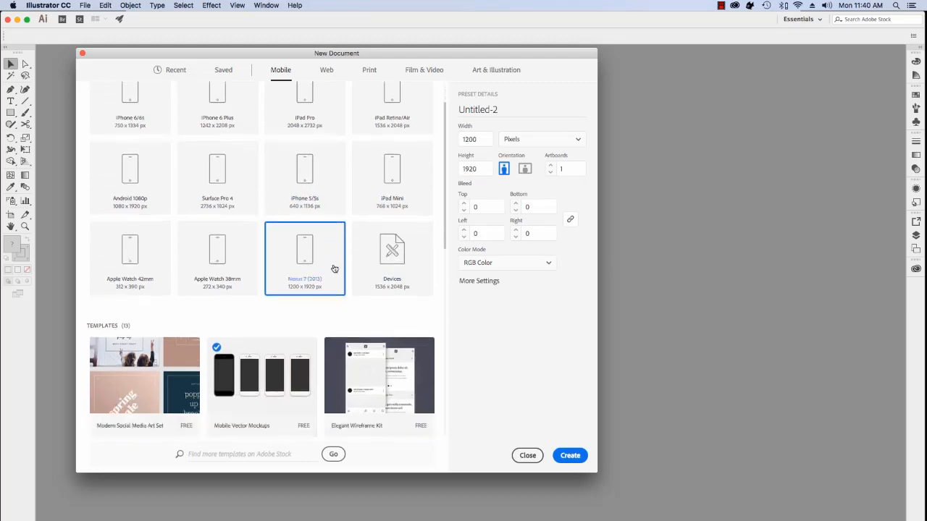
pyautogui.scroll(-3, 334, 269)
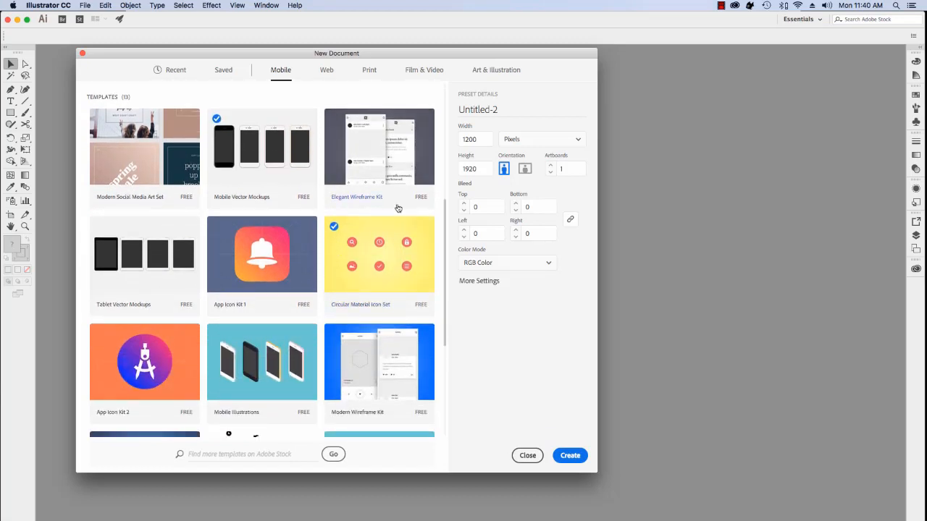
# Preview the Tablet Vector Mockups template at full size
pyautogui.click(294, 168)
pyautogui.click(150, 277)
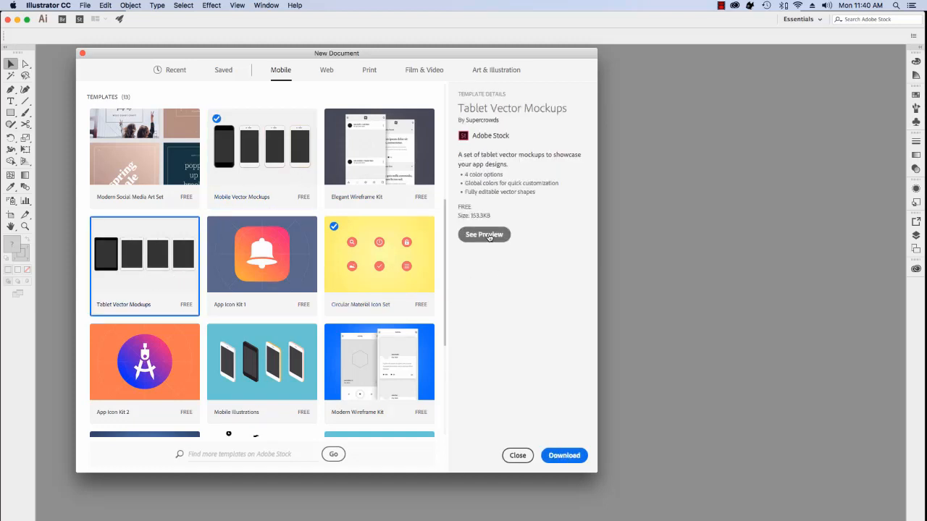
pyautogui.click(490, 236)
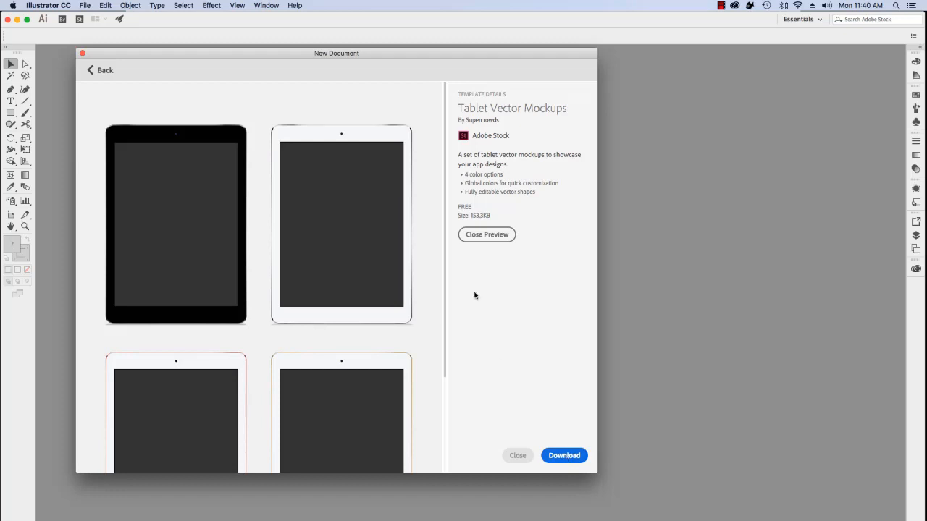
# Close the preview, return to the mobile templates, and show the four saved templates
pyautogui.click(476, 235)
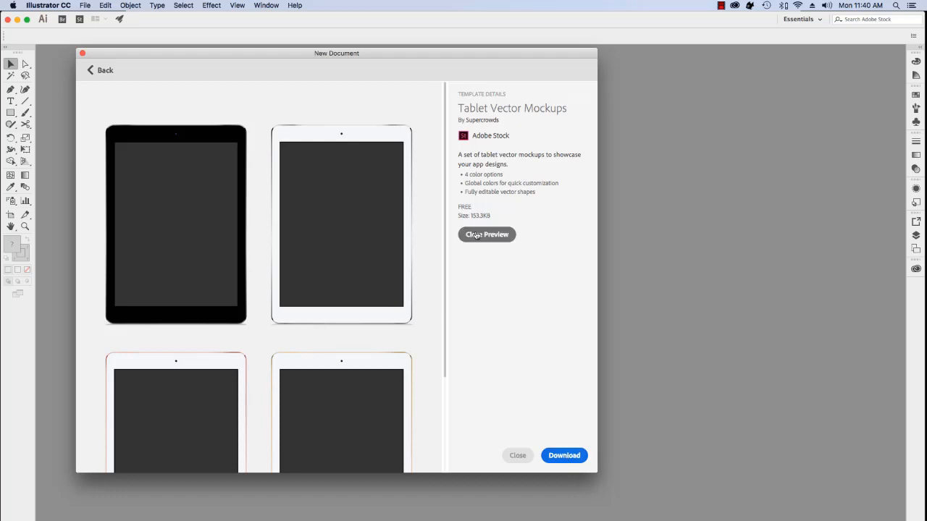
pyautogui.click(96, 71)
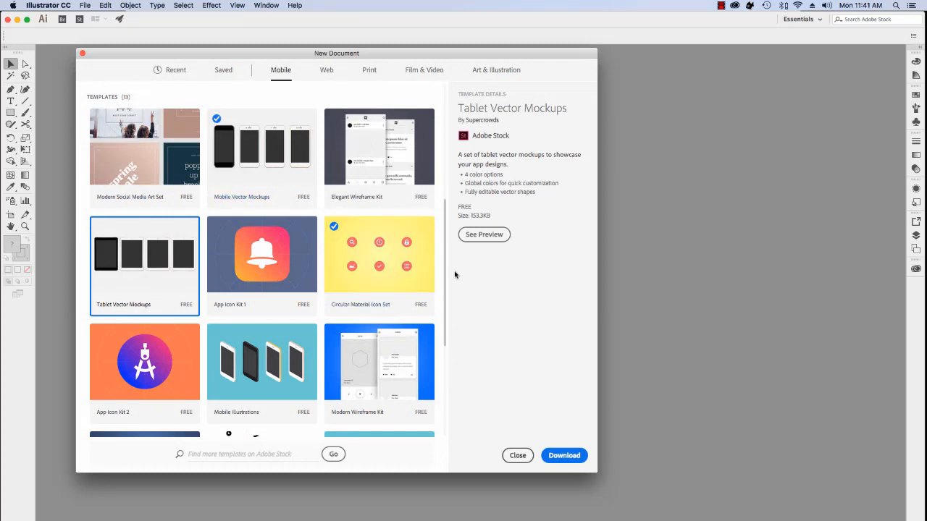
pyautogui.click(223, 70)
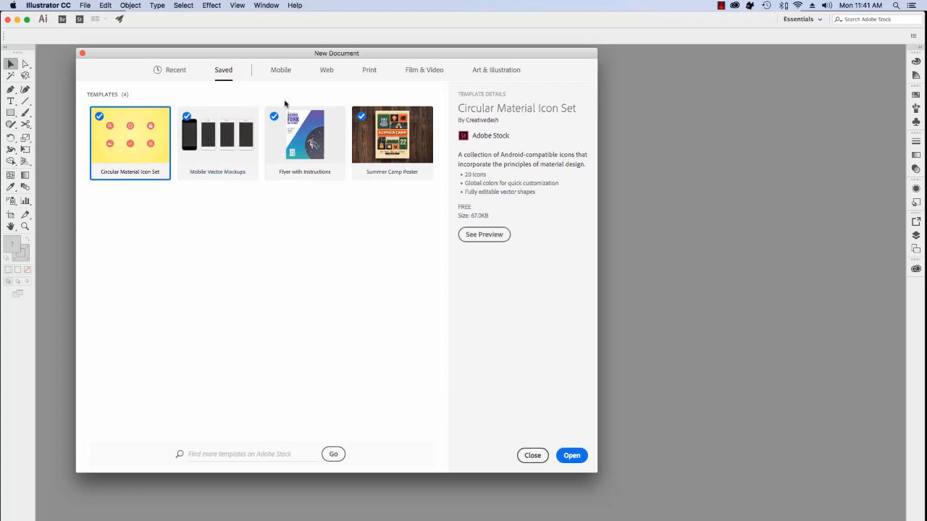
# Switch to the Web presets, showing Common at 1366 × 768 px RGB and 16 templates
pyautogui.click(327, 70)
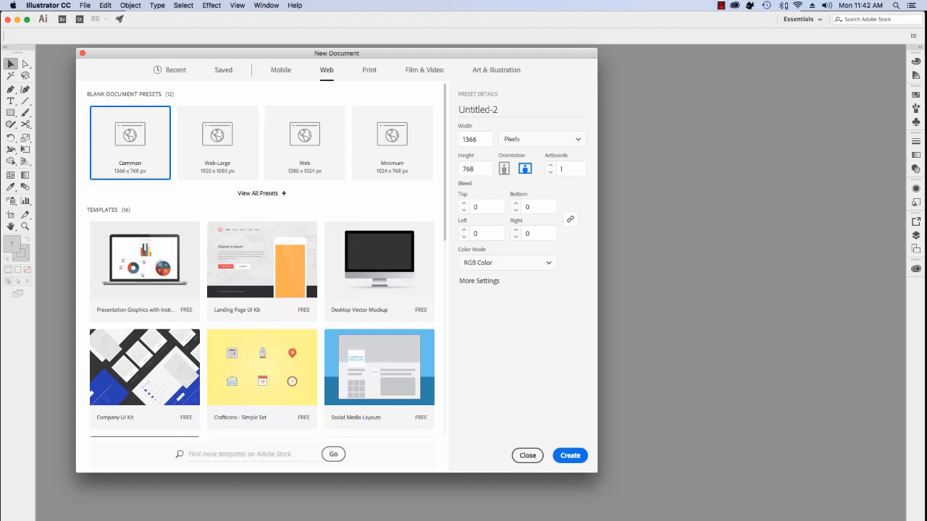
# Browse the Print and Film & Video presets, ending on Art & Illustration with Postcard 288 × 560 pt
pyautogui.click(368, 72)
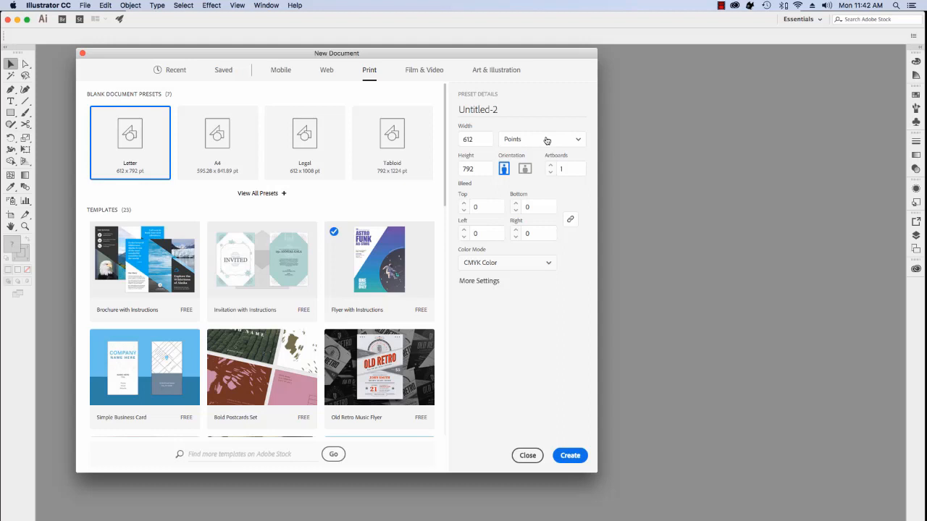
pyautogui.click(578, 141)
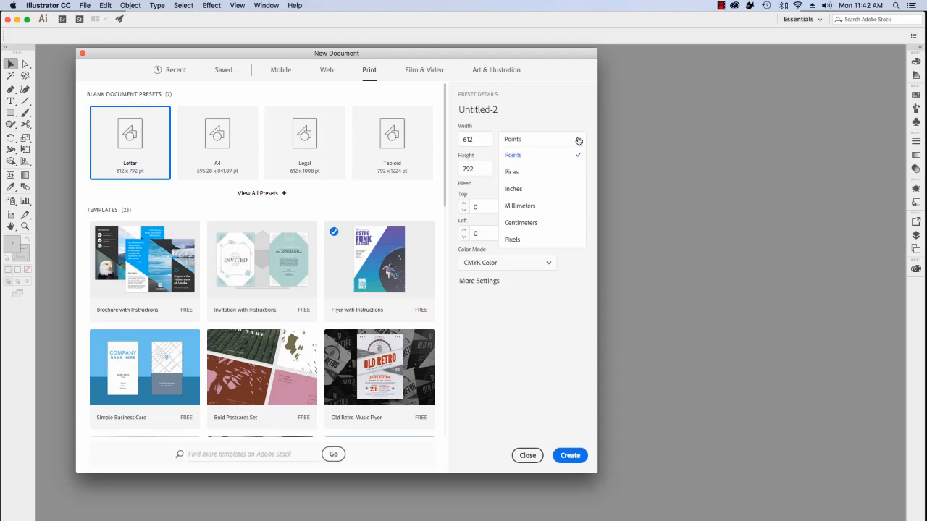
pyautogui.click(416, 72)
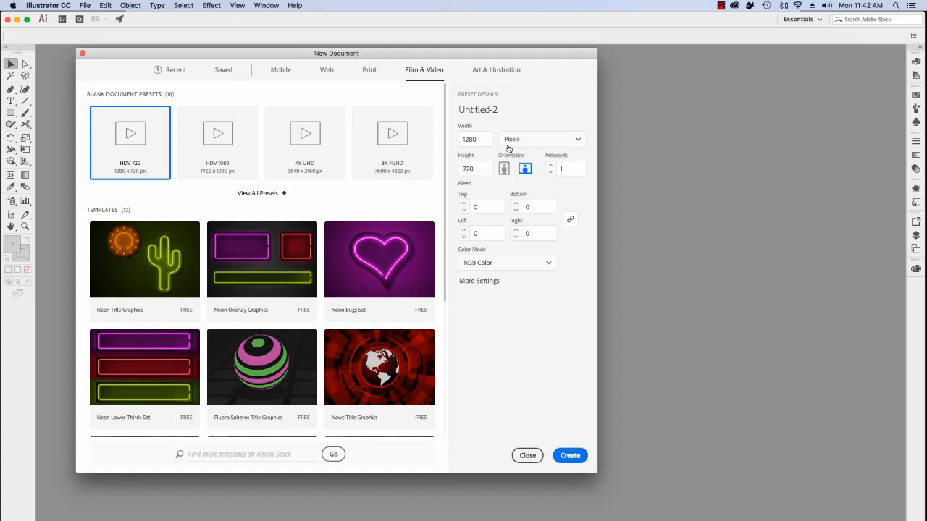
pyautogui.click(506, 69)
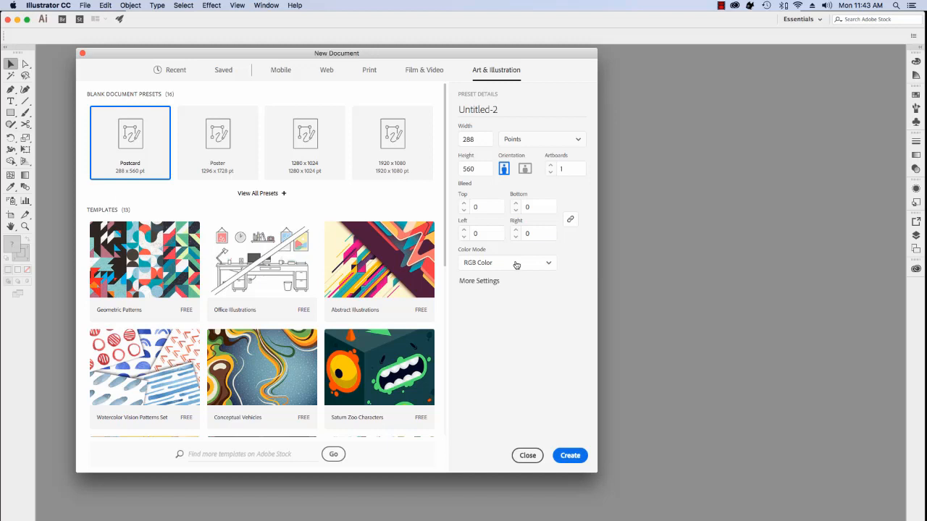
pyautogui.click(550, 265)
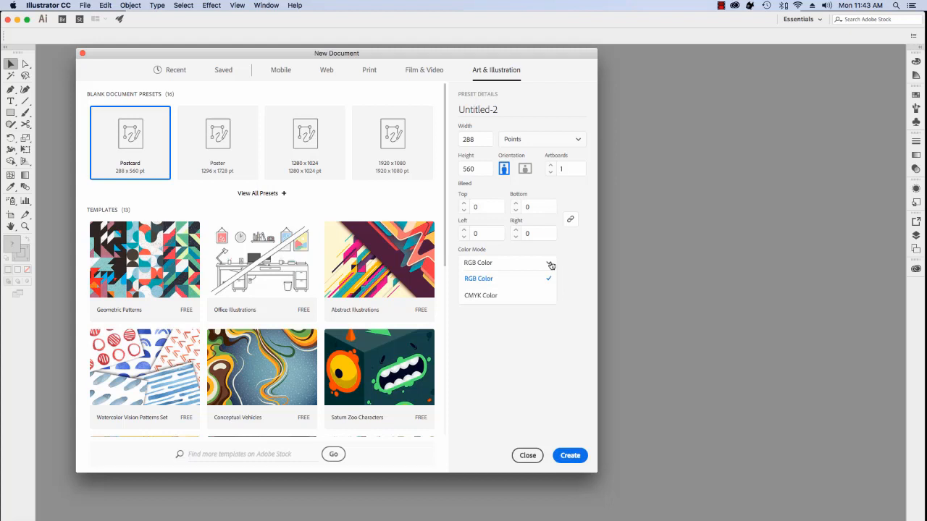
pyautogui.click(579, 294)
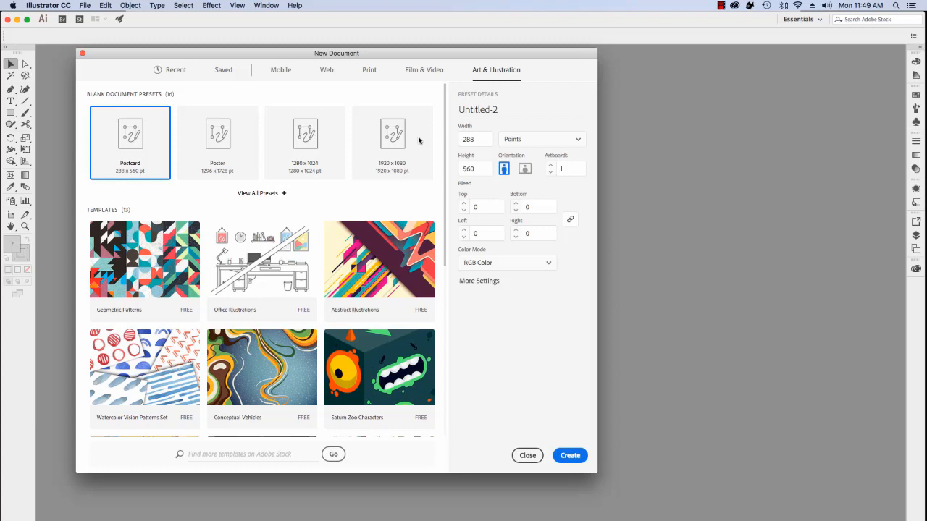
pyautogui.click(492, 108)
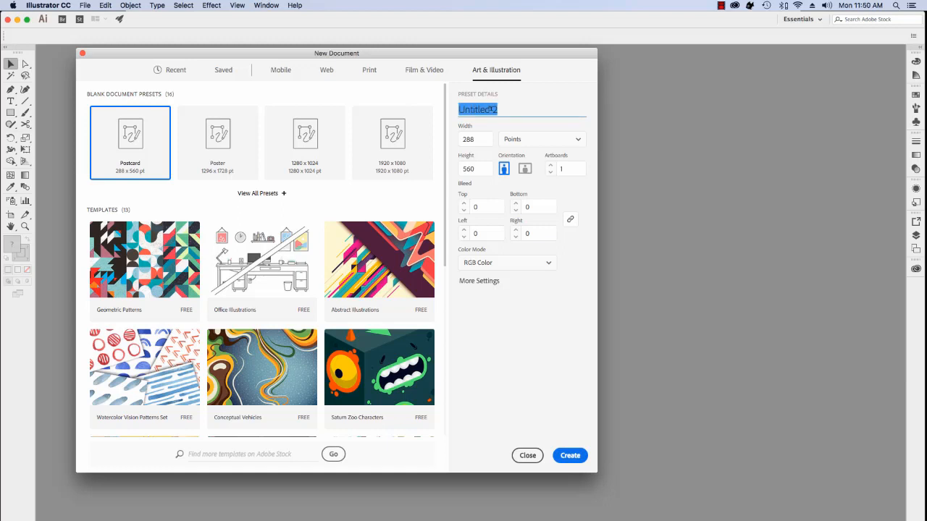
# Name the document Postcards and switch its units to Millimeters
pyautogui.write('Postcards')
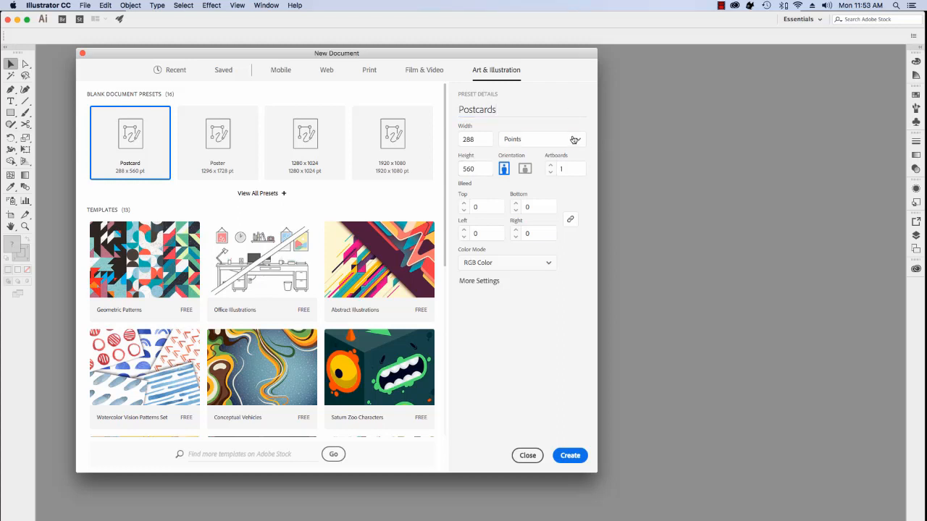
pyautogui.click(577, 140)
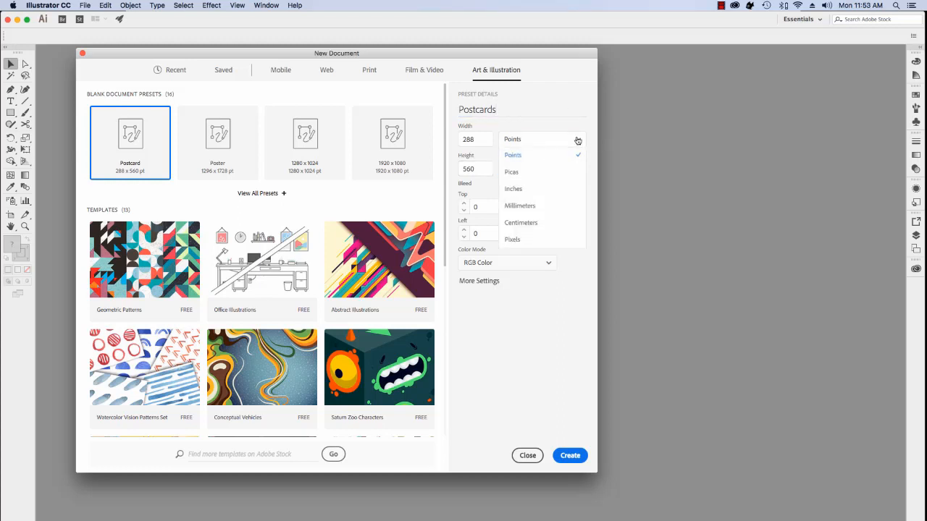
pyautogui.click(523, 206)
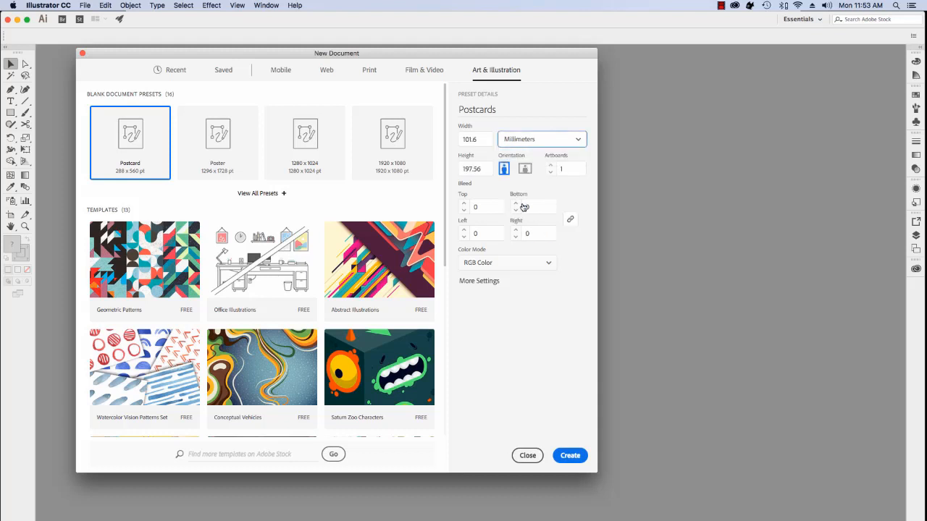
# Set the width to 105 mm and the height to 148 mm
pyautogui.click(478, 139)
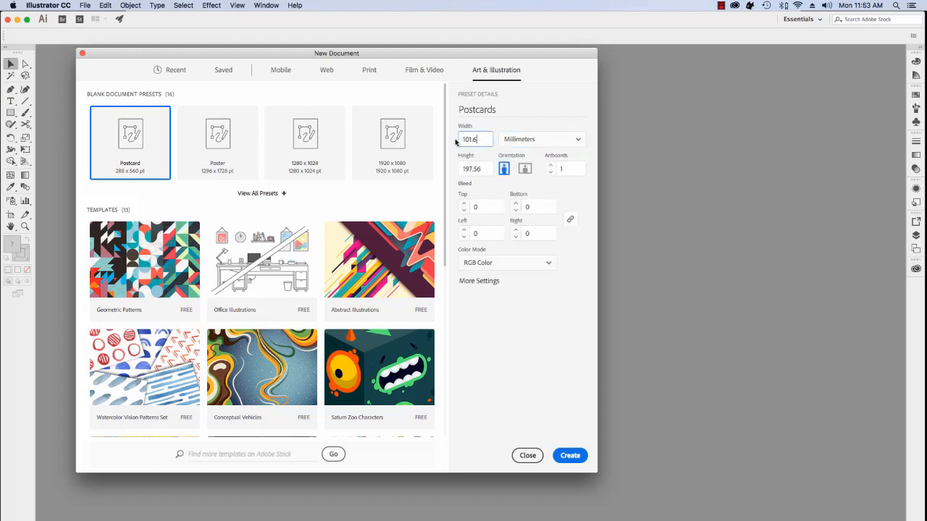
pyautogui.moveTo(456, 142); pyautogui.dragTo(437, 143)
pyautogui.write('105')
pyautogui.press('Tab')
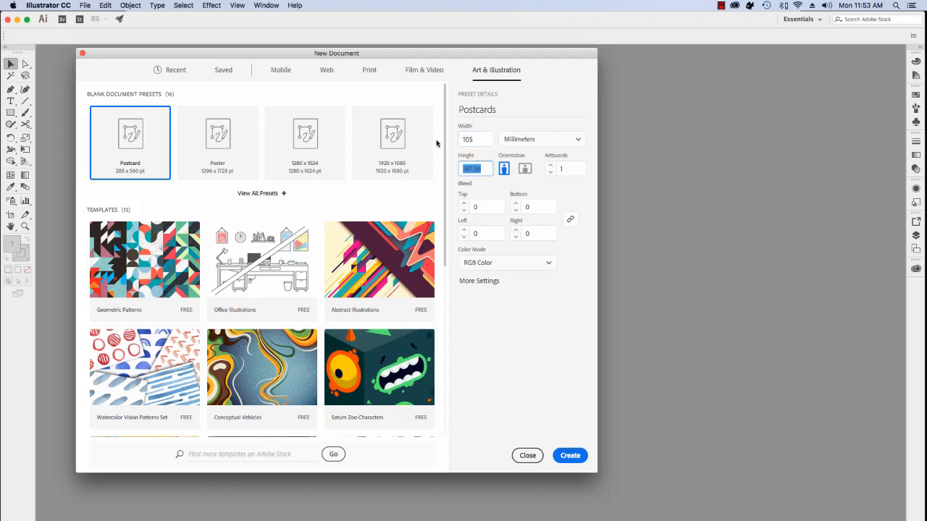
pyautogui.write('148')
# Change the document colour mode to CMYK Color
pyautogui.click(548, 263)
pyautogui.click(532, 299)
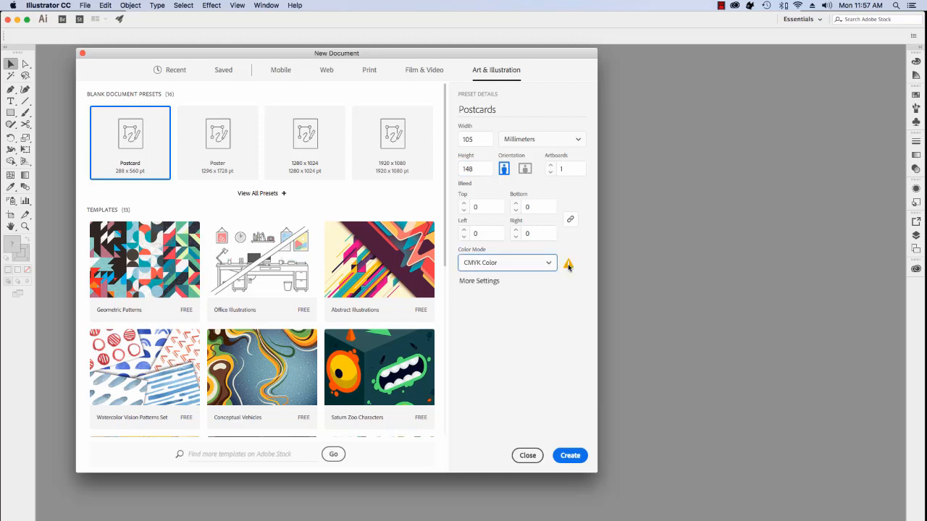
pyautogui.moveTo(568, 265)
# Raise the linked bleed to 3 mm on every side and bring up More Settings
pyautogui.click(464, 203)
pyautogui.click(464, 203)
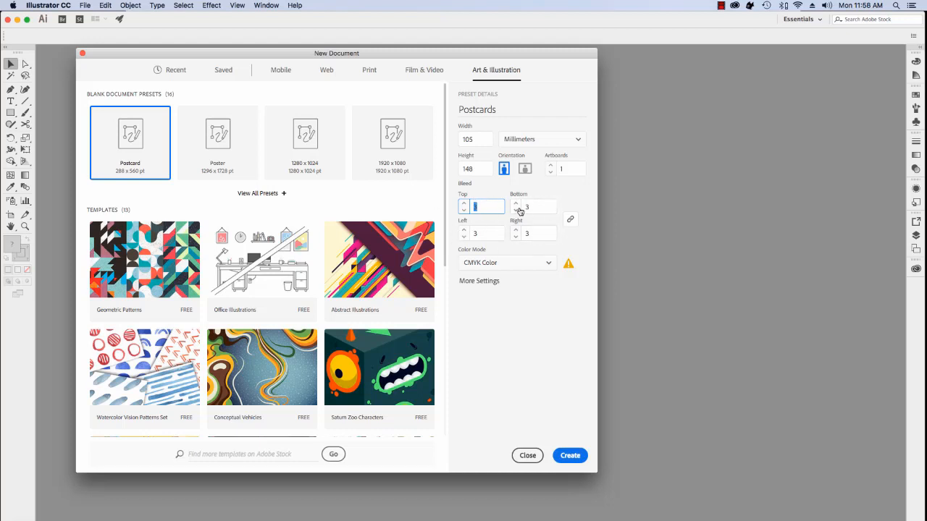
pyautogui.click(525, 316)
pyautogui.click(484, 281)
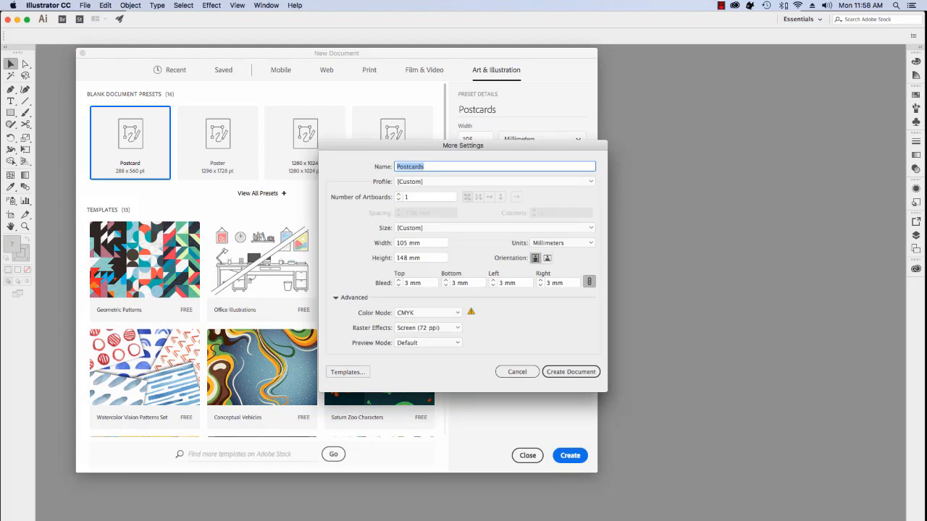
pyautogui.click(592, 182)
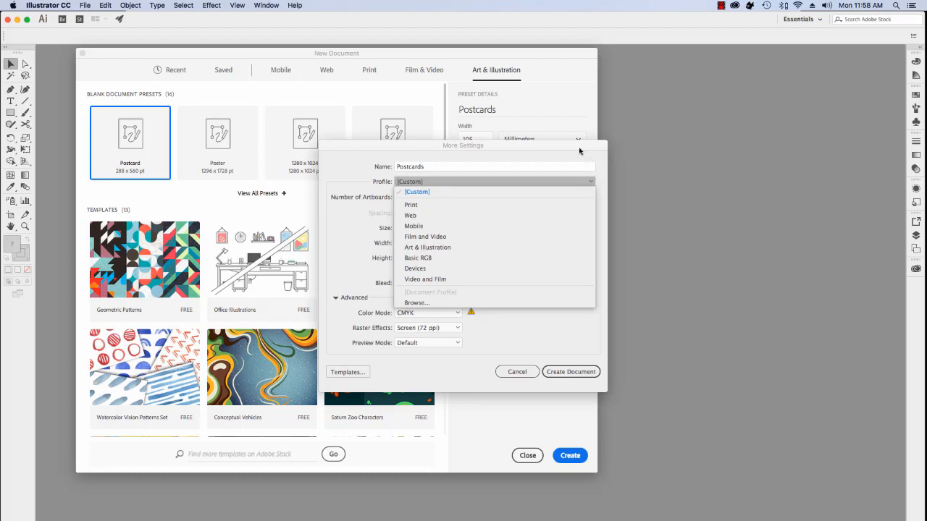
pyautogui.click(588, 155)
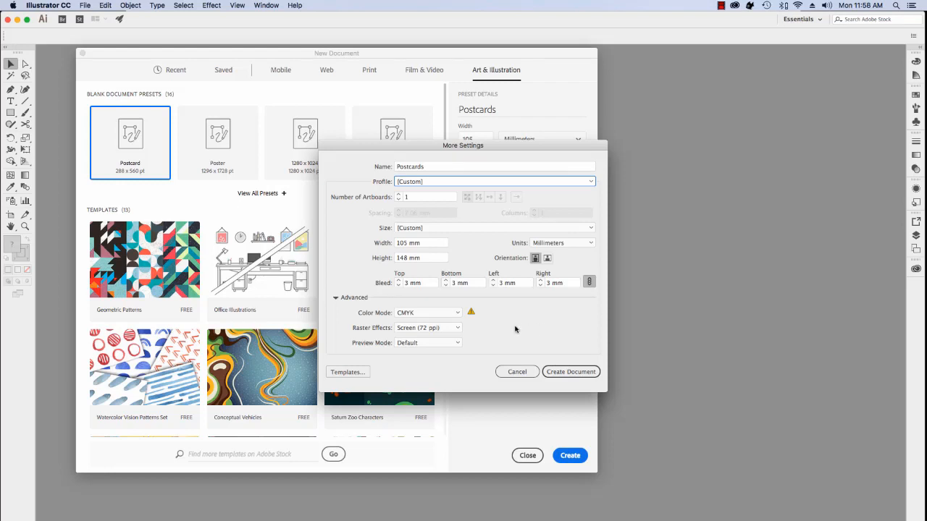
pyautogui.click(336, 298)
pyautogui.click(336, 298)
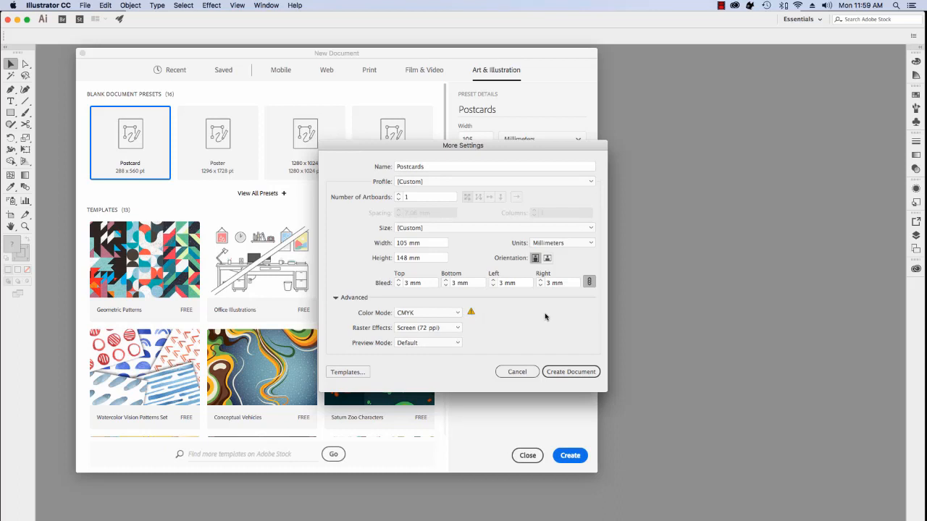
pyautogui.click(458, 329)
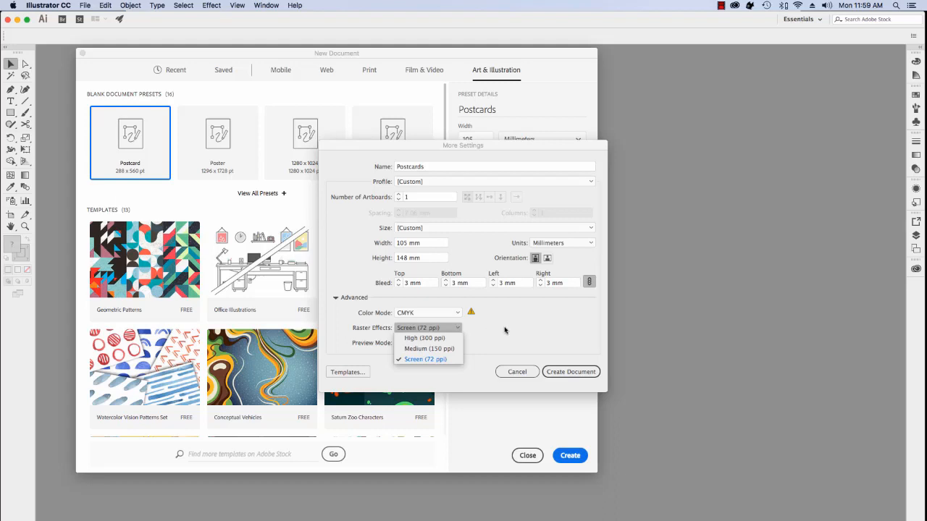
pyautogui.click(550, 327)
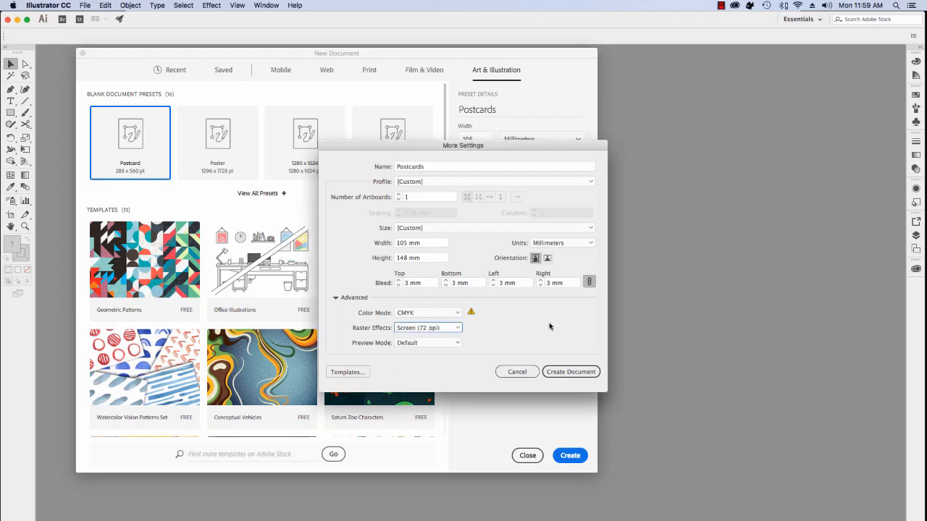